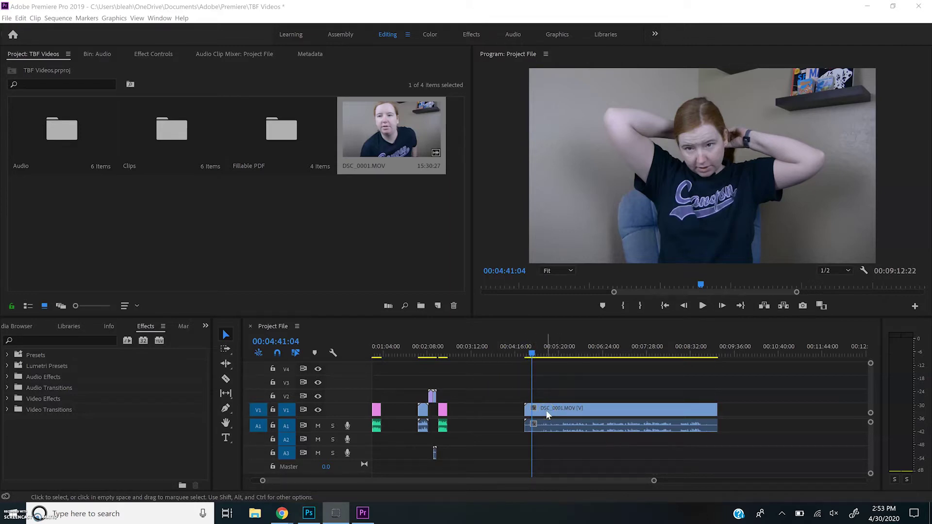
Step: Unlink the audio from the video of the long DSC_0001.MOV clip in the timeline and deselect the clip
left_click(547, 414)
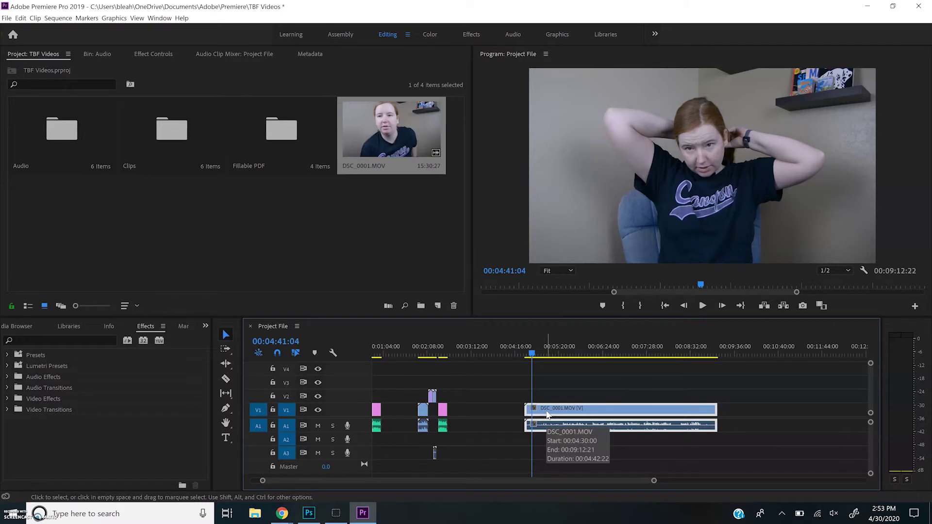
right_click(547, 413)
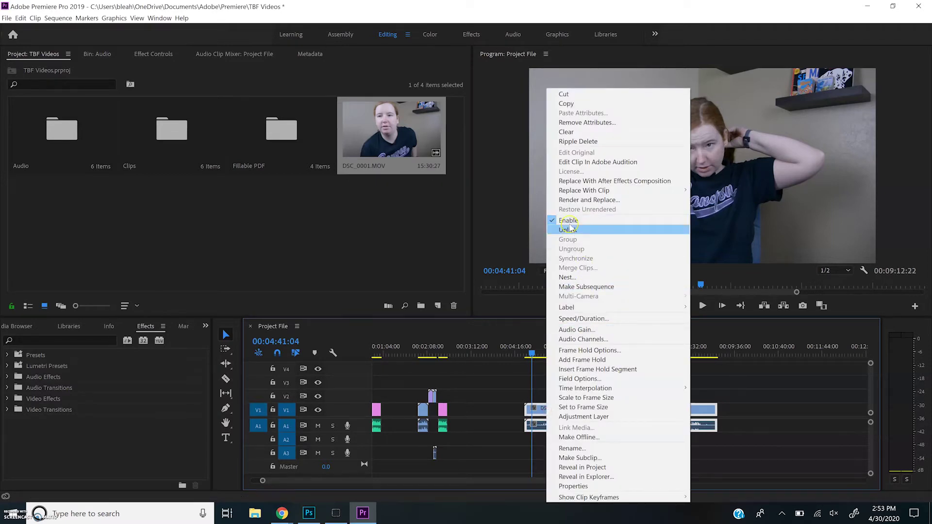
left_click(567, 230)
left_click(550, 398)
Step: Copy the video part of the unlinked DSC_0001.MOV clip and paste it after the original at 00:09:32:20
left_click(545, 412)
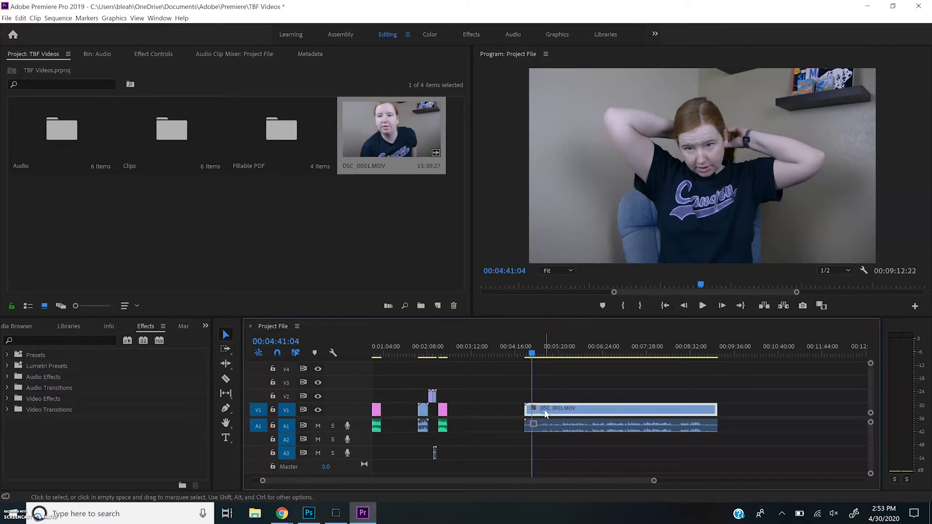
right_click(553, 412)
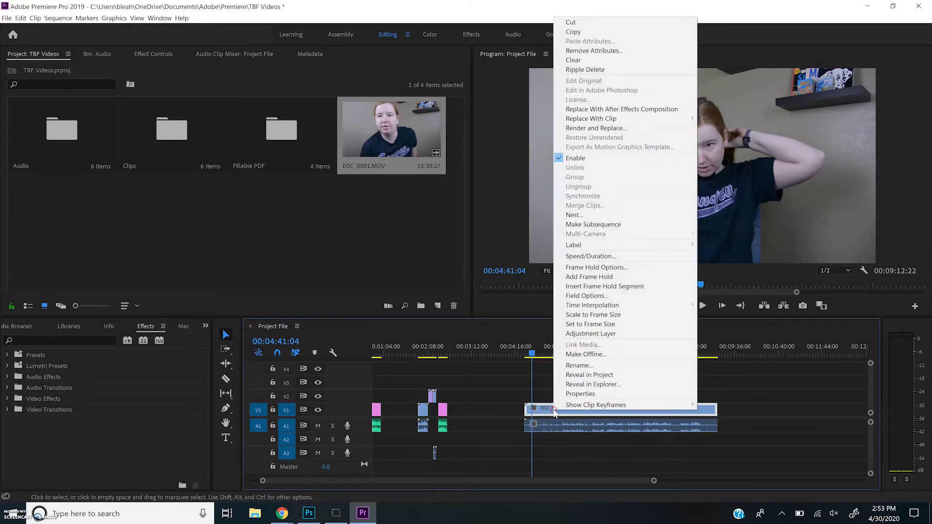
left_click(543, 403)
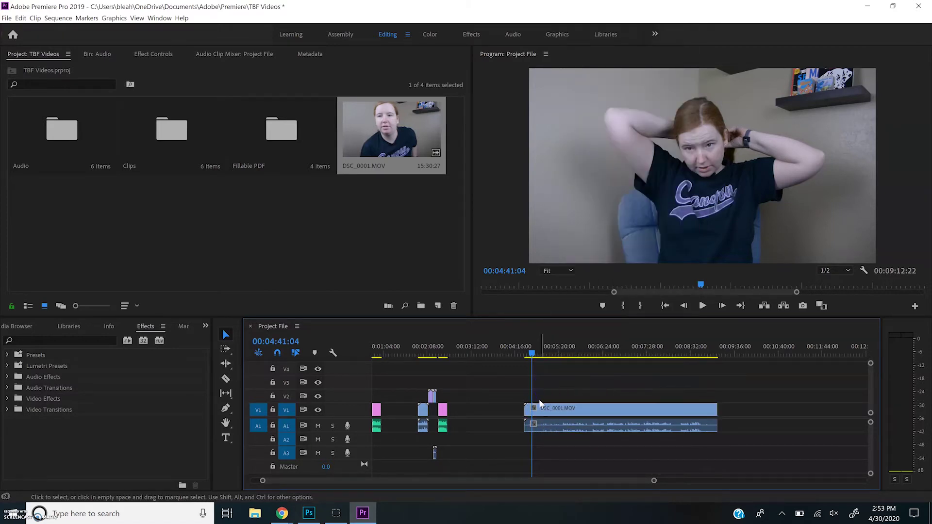
right_click(553, 409)
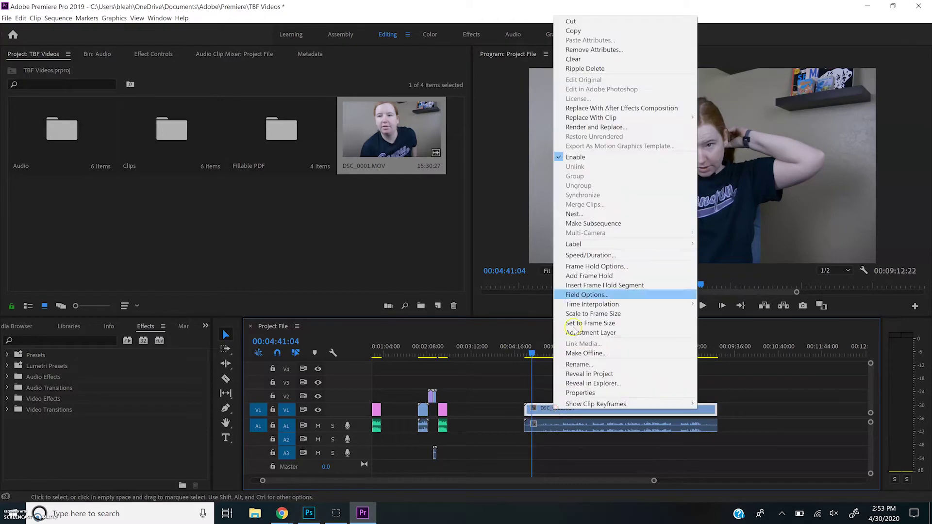
left_click(573, 30)
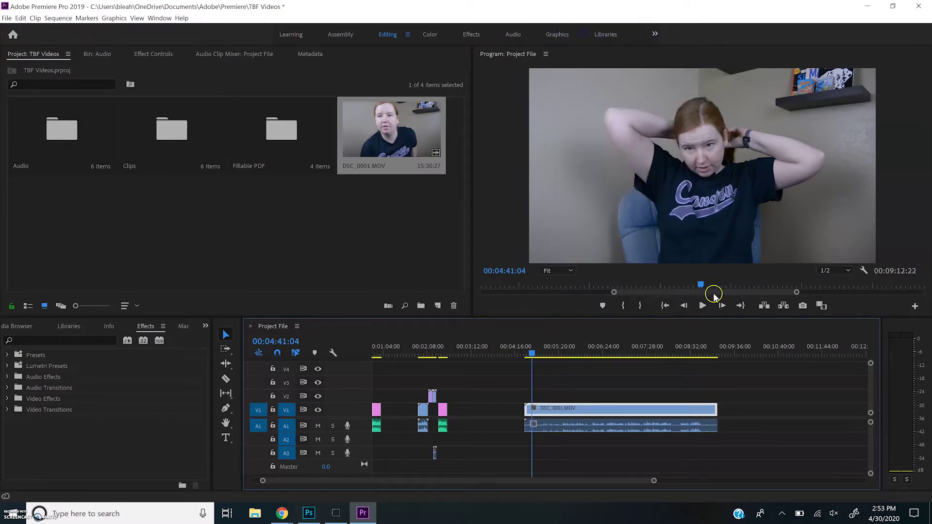
left_click(732, 355)
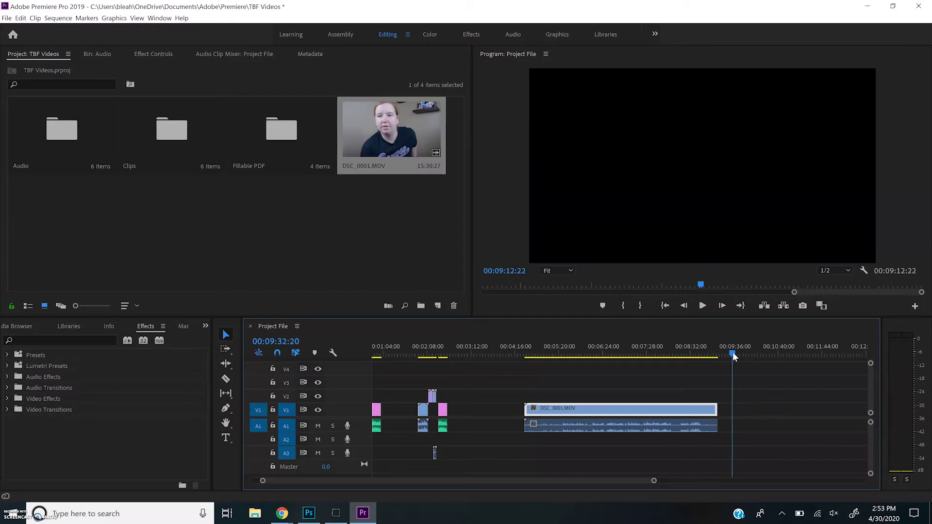
key("ctrl+v")
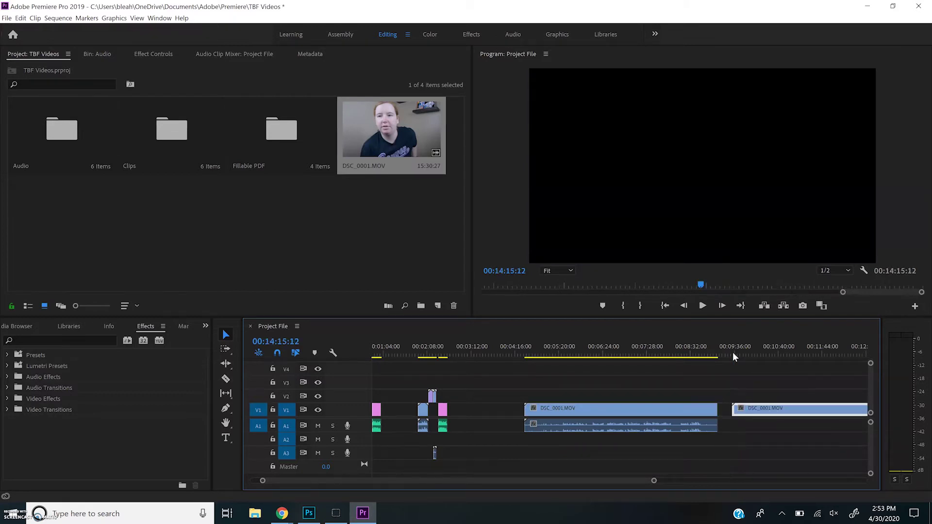
Step: Move the pasted copy onto track V2 directly above the original clip and place the playhead at 00:04:53:11
left_click_drag(540, 481, 456, 494)
left_click_drag(734, 409, 533, 402)
left_click(503, 354)
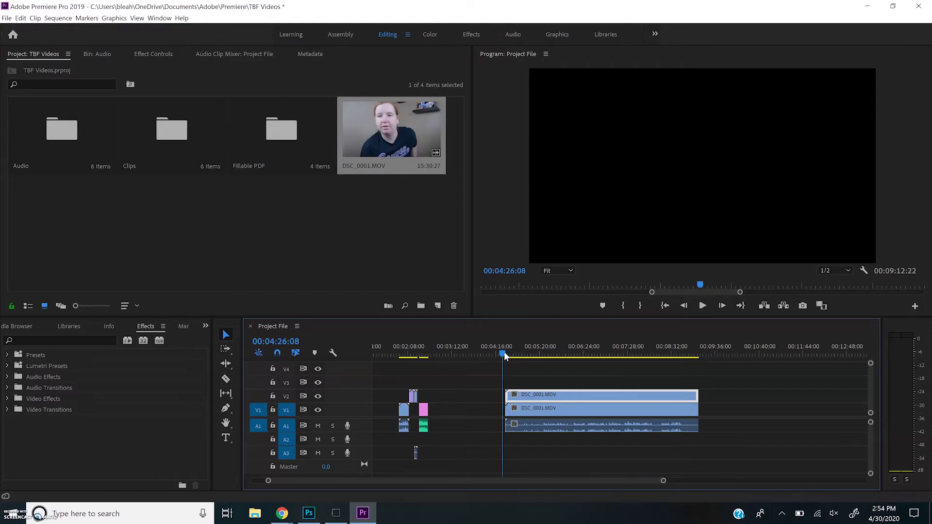
left_click(502, 355)
left_click_drag(502, 357, 522, 397)
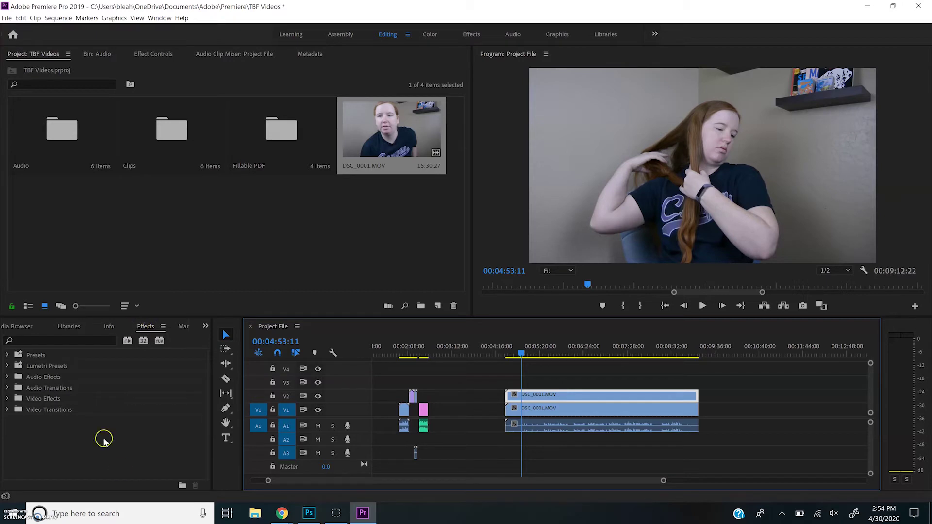
left_click(293, 34)
left_click(338, 34)
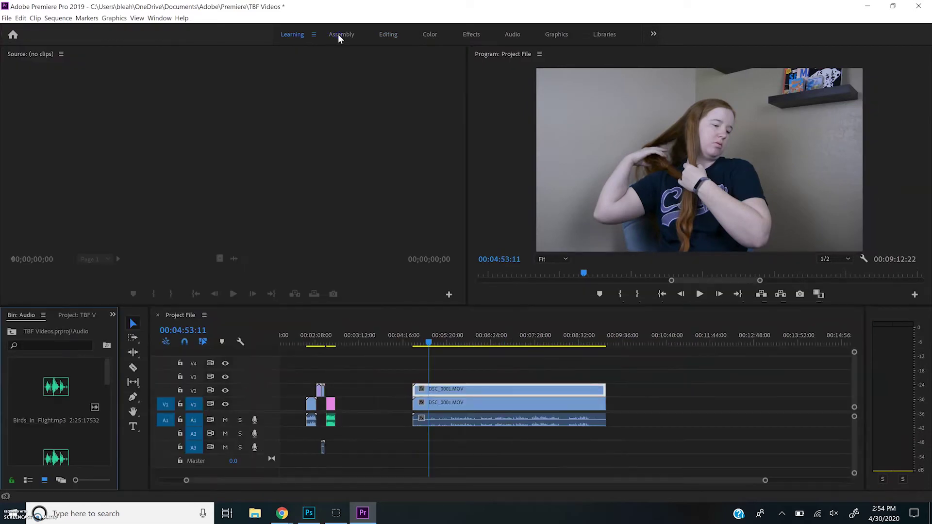
left_click(391, 36)
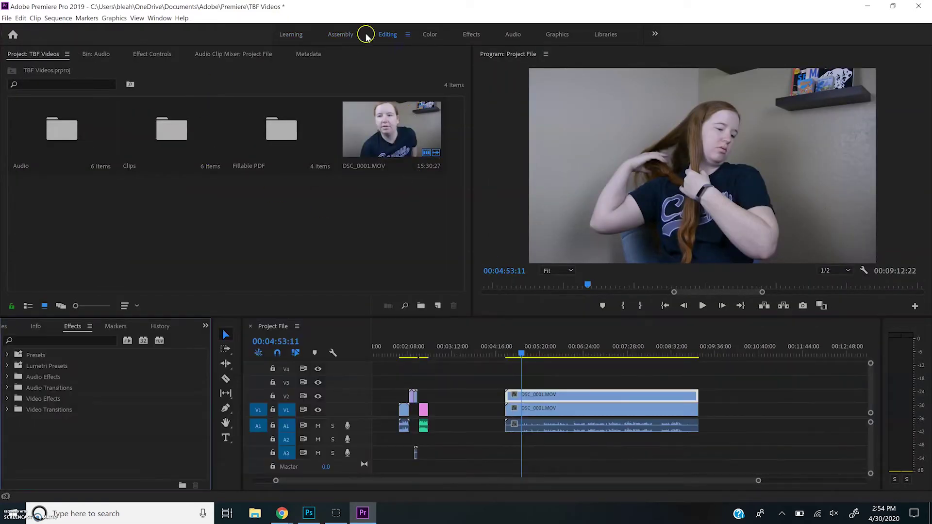
Step: Find the Gaussian Blur video effect by searching "gauss" and apply it to the duplicated clip on V2
left_click(69, 339)
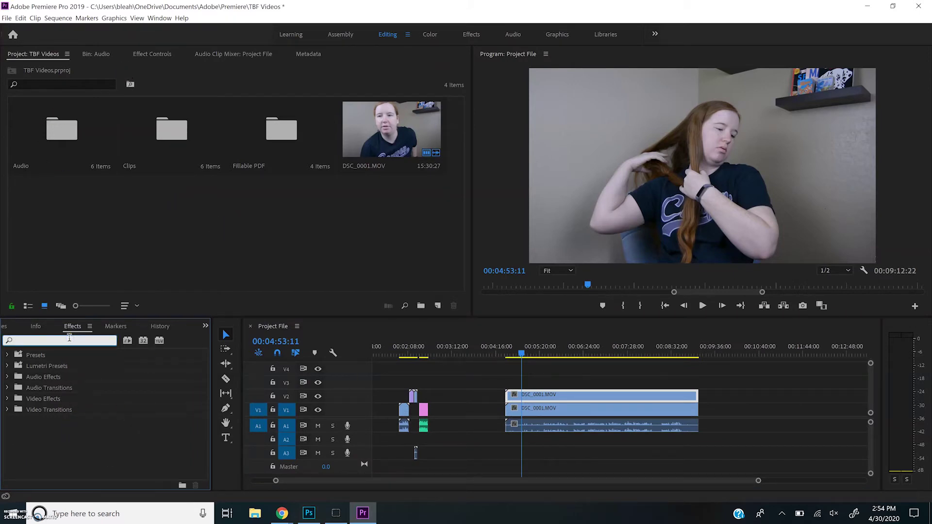
type("gauss")
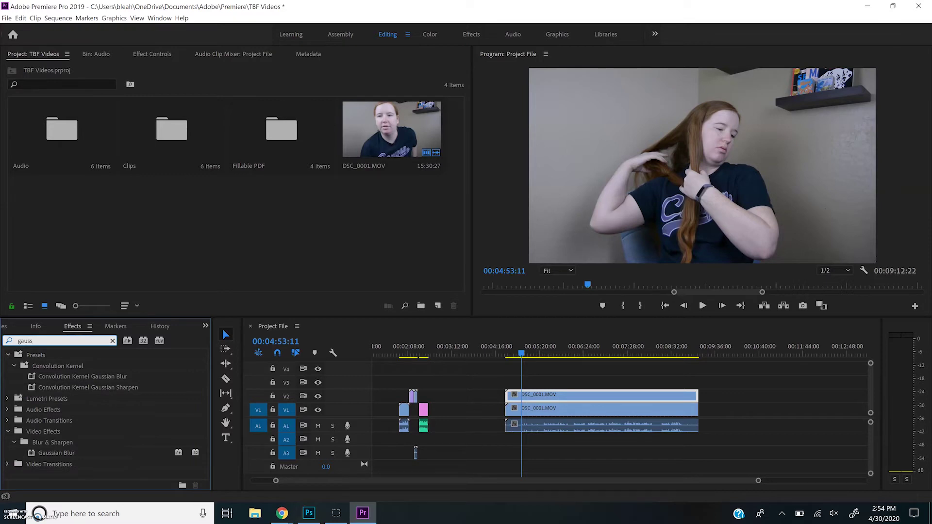
left_click_drag(57, 454, 522, 398)
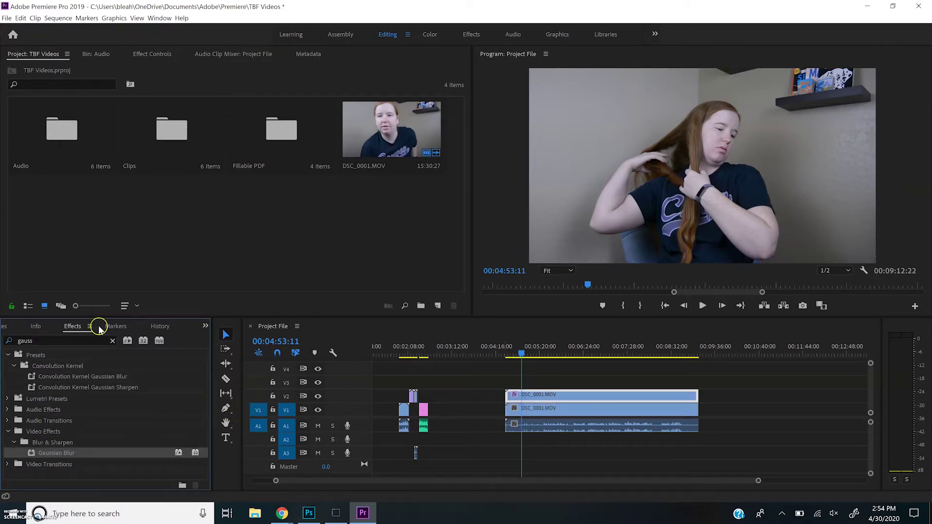
Step: Find the Mosaic video effect by searching "mosa" and apply it to the duplicated clip on V2
left_click(57, 340)
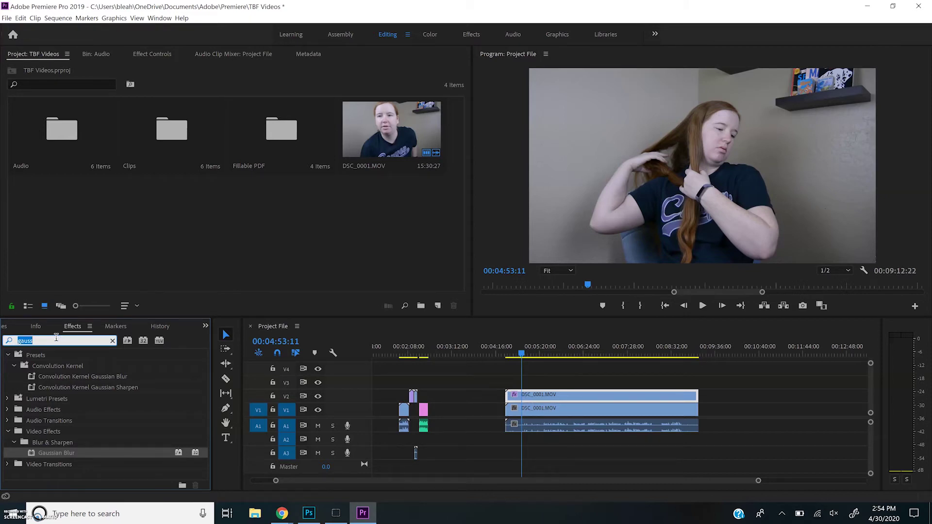
type("mosa")
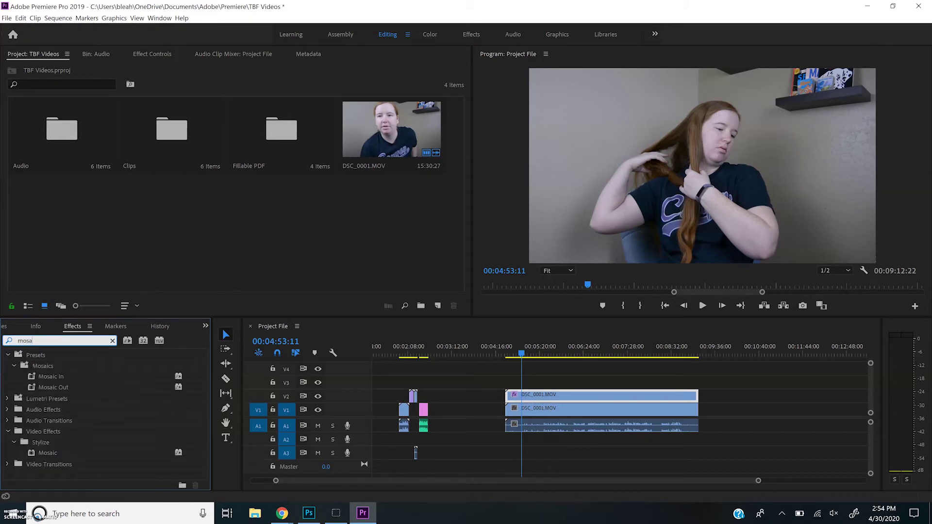
left_click_drag(49, 453, 523, 393)
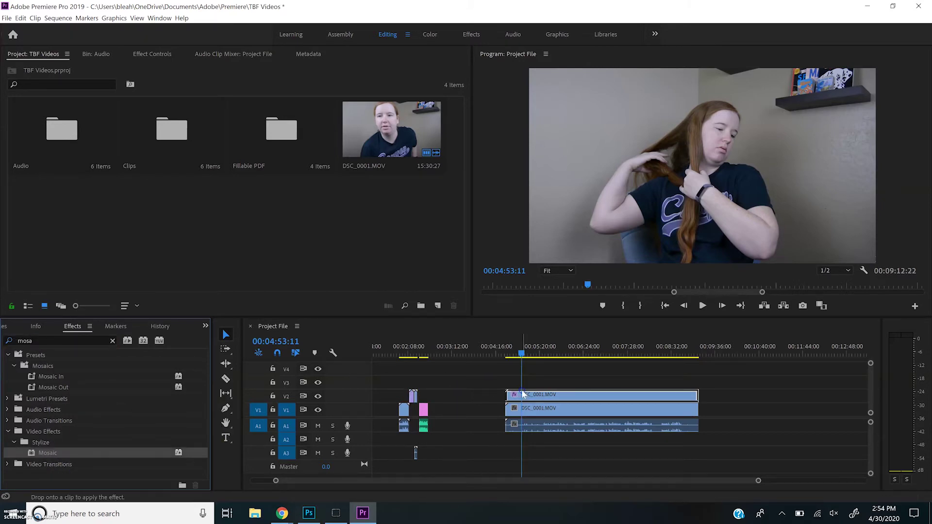
Step: Find the Crop video effect by searching "crop" and apply it to the duplicated clip on V2
left_click(83, 341)
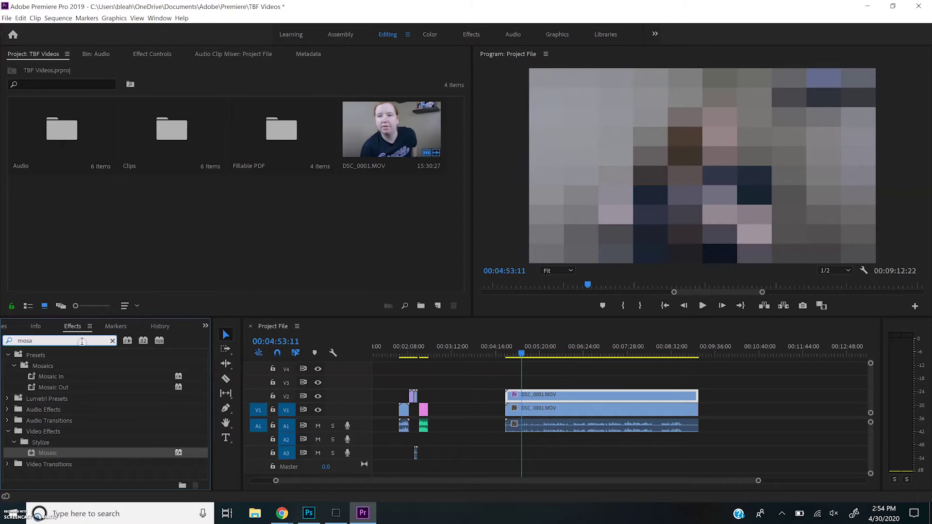
type("crop")
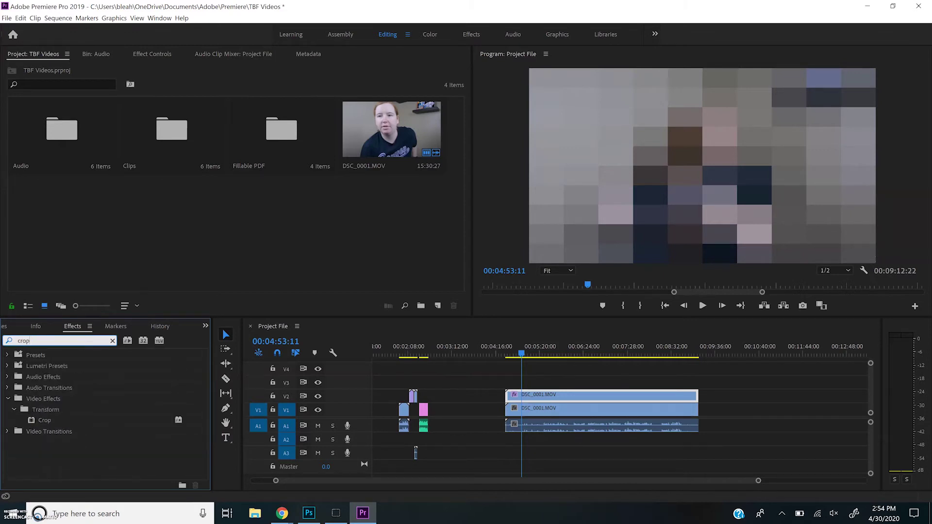
left_click_drag(89, 419, 561, 399)
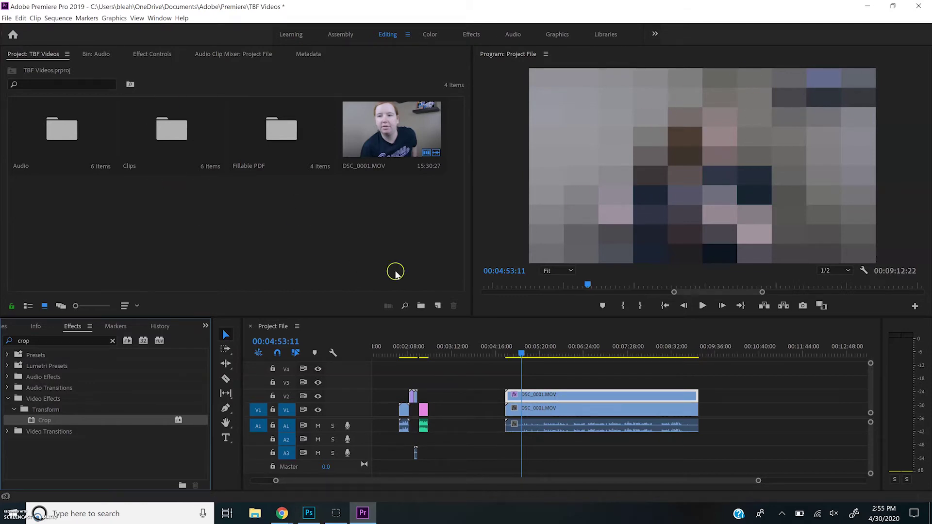
Step: Set the Mosaic effect's horizontal and vertical blocks to 50 on the V2 clip
left_click(142, 55)
scroll(121, 235, "down", 5)
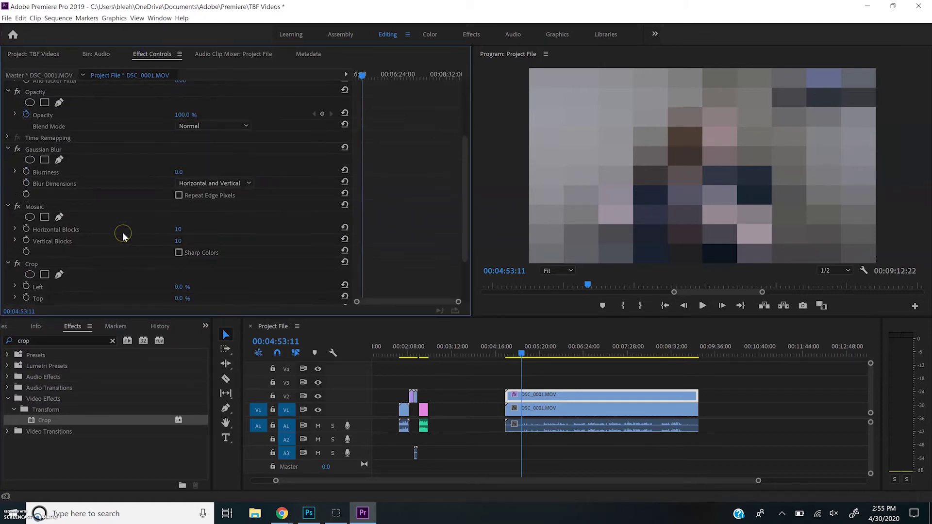
left_click(181, 160)
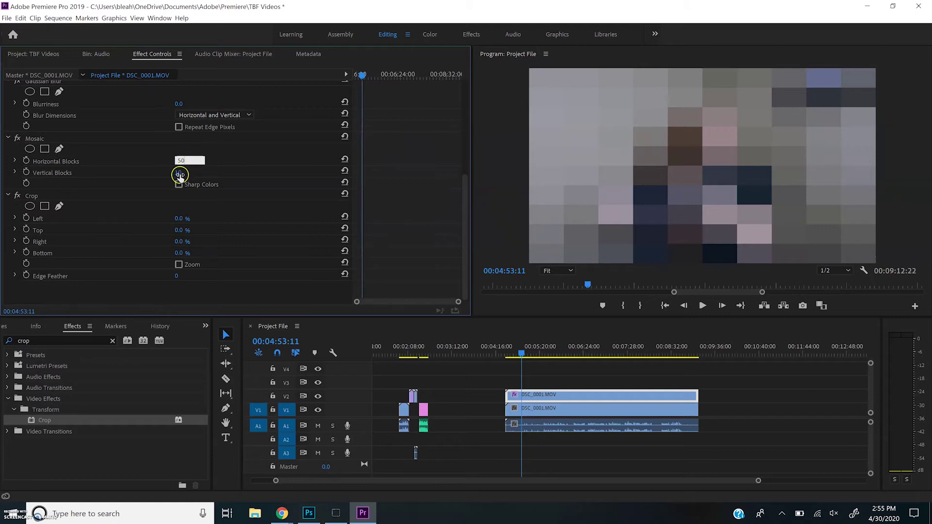
left_click(180, 174)
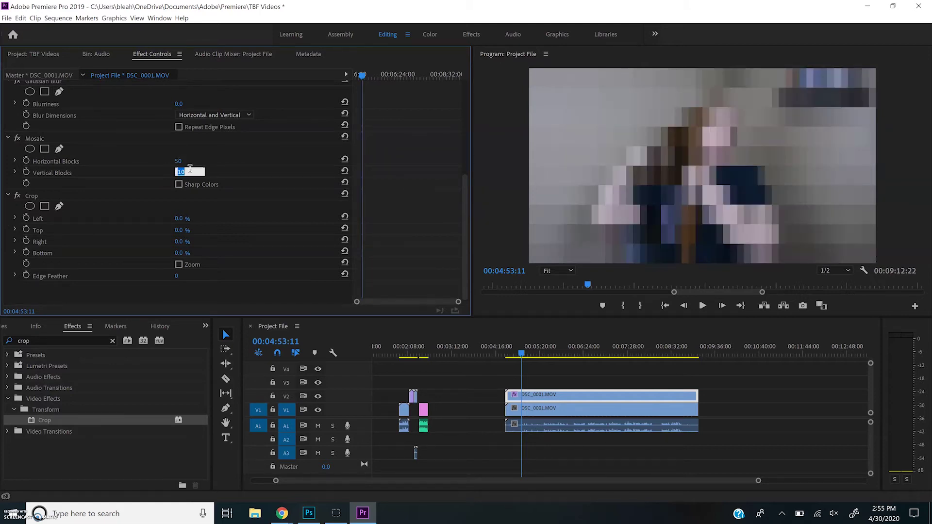
left_click(253, 160)
Step: Try different Gaussian Blur strengths on the V2 clip and set the blurriness to 500
scroll(170, 166, "up", 5)
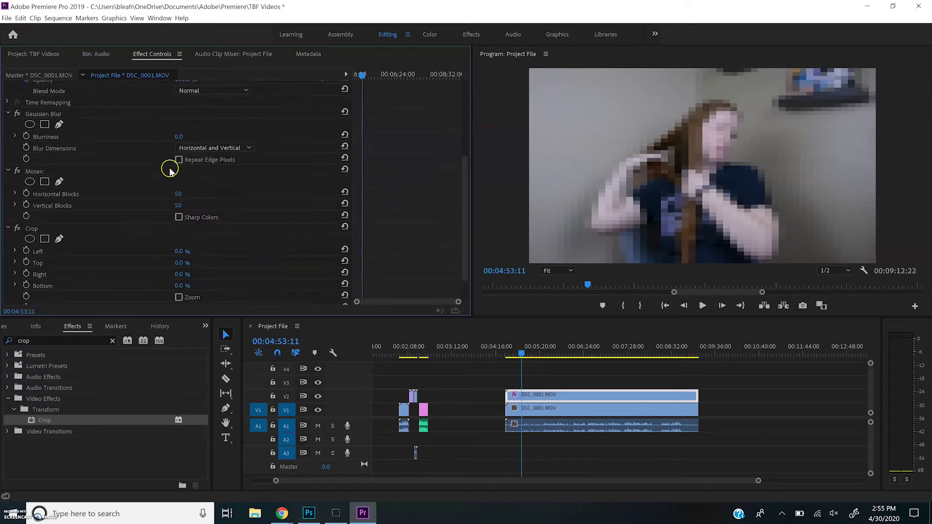
left_click_drag(178, 213, 488, 230)
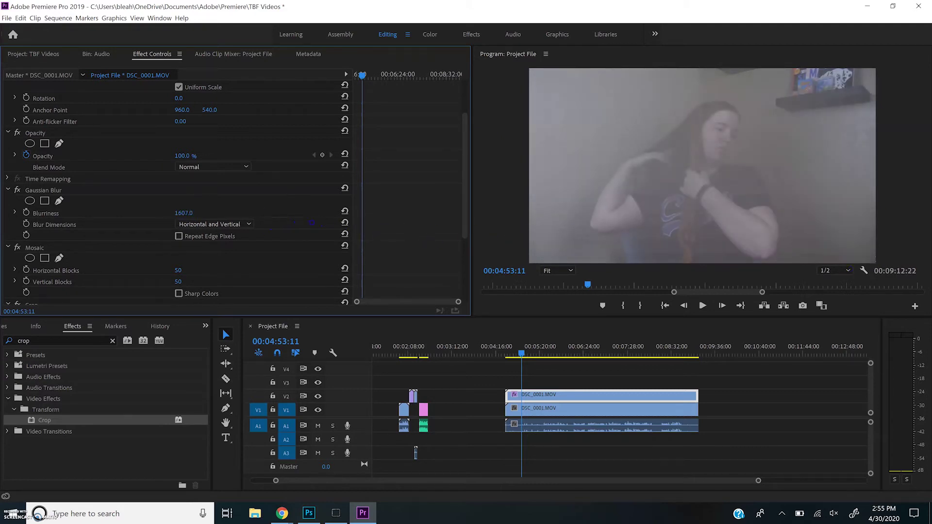
left_click_drag(188, 211, 170, 213)
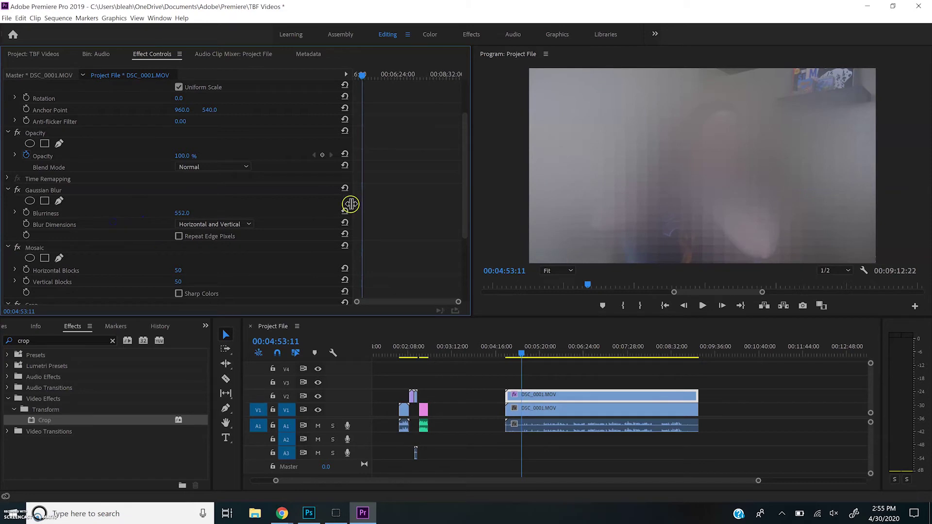
scroll(351, 206, "down", 4)
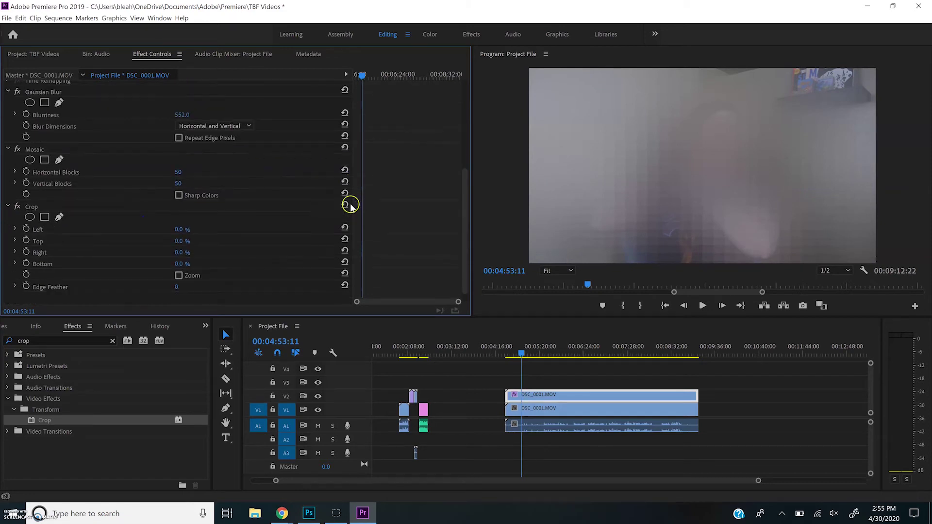
left_click(183, 117)
type("500")
key("Return")
Step: Move the playhead to 00:05:11:20 and set the Crop effect's top value to 100%
left_click_drag(522, 356, 534, 375)
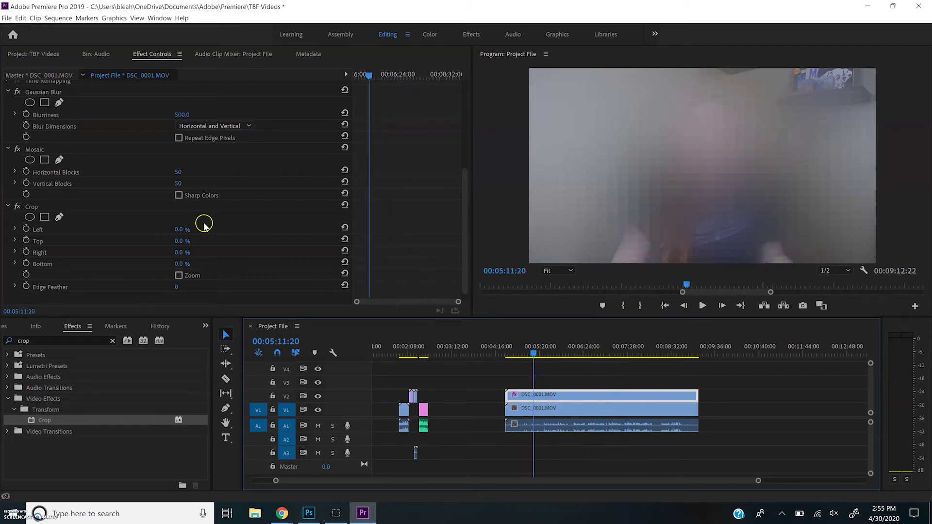
scroll(204, 224, "down", 1)
left_click_drag(173, 227, 198, 239)
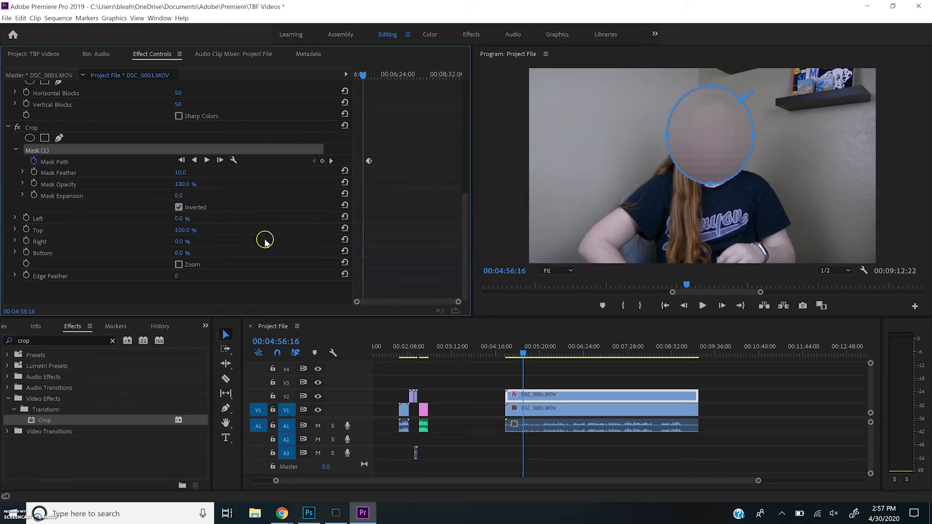
Step: Try out the Crop effect's edge feather and set it back to 0
left_click(178, 279)
left_click_drag(191, 280, 143, 294)
left_click(180, 276)
type("0")
left_click(208, 285)
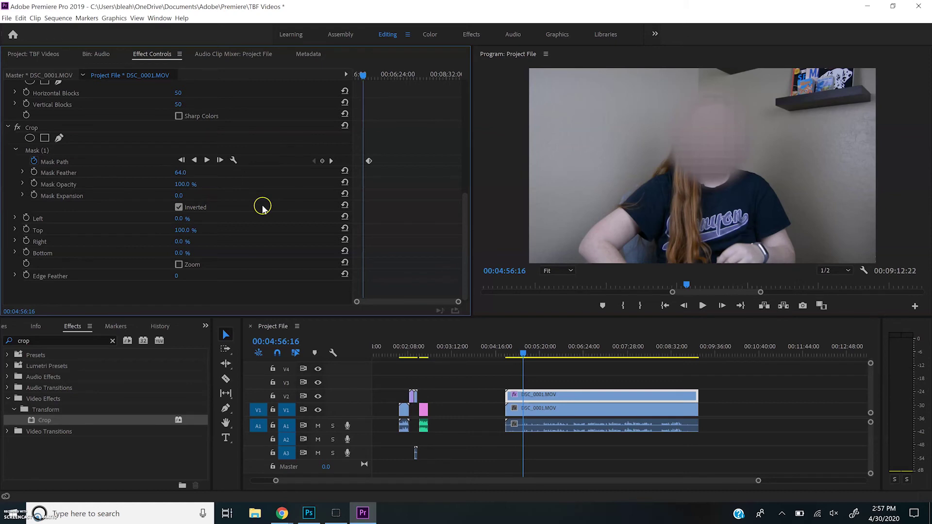
Step: Play the sequence up to 00:05:23:19 and add a mask path keyframe for the Crop mask there
key("space")
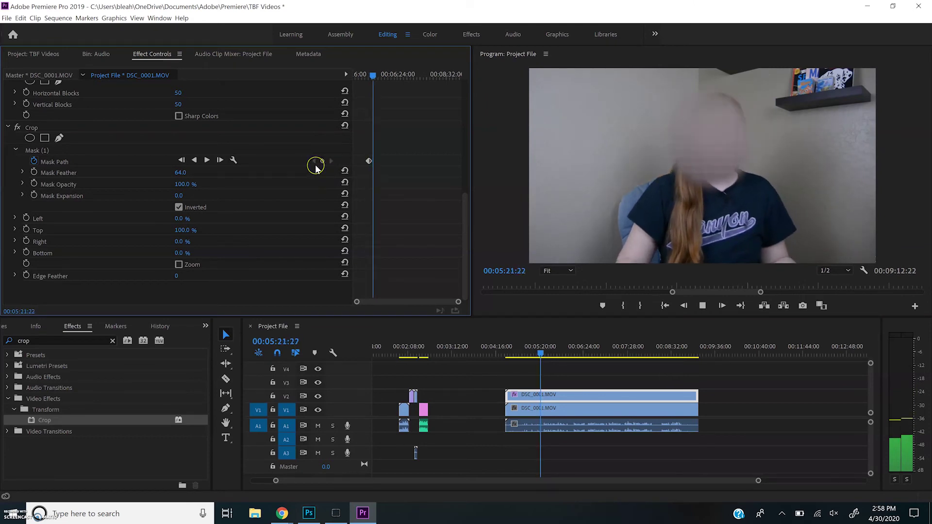
key("space")
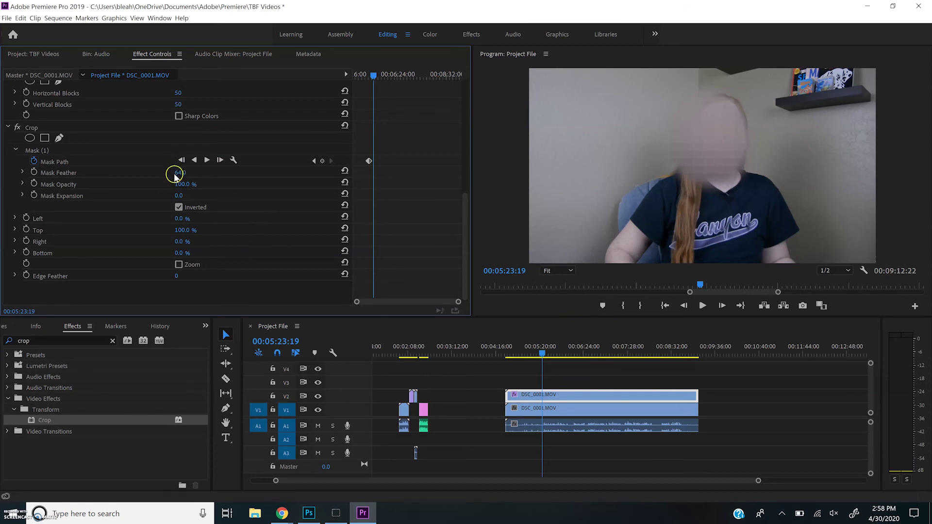
left_click(322, 161)
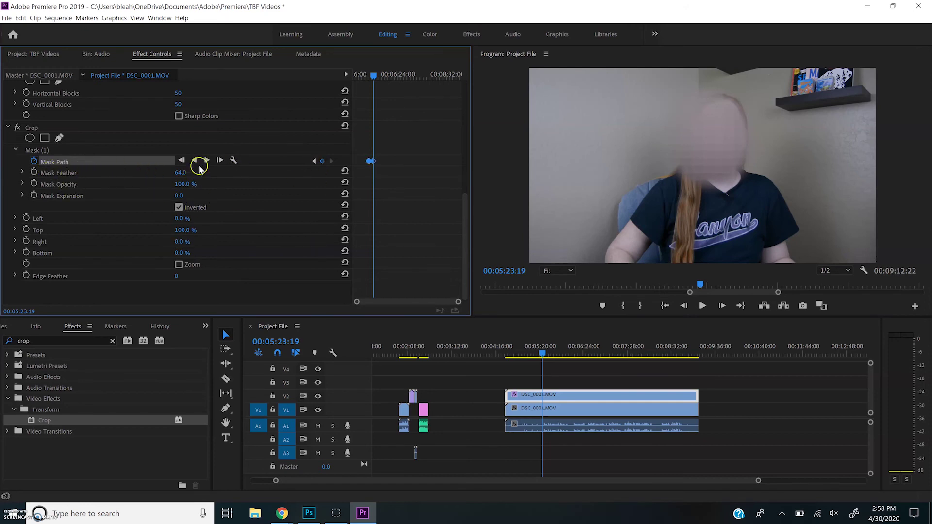
Step: Select the Crop effect's Mask (1), reposition the elliptical mask over the face at 00:05:23:19, and deselect the clip
left_click(694, 152)
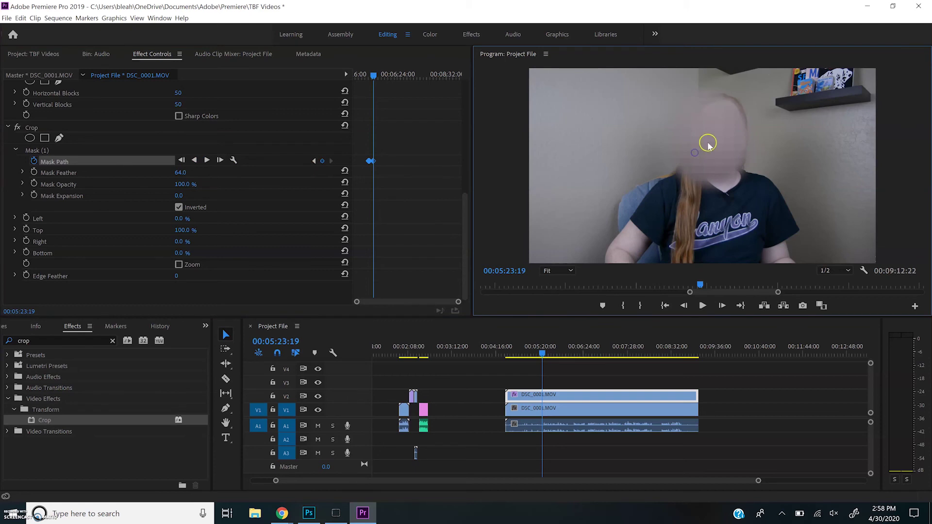
left_click(95, 165)
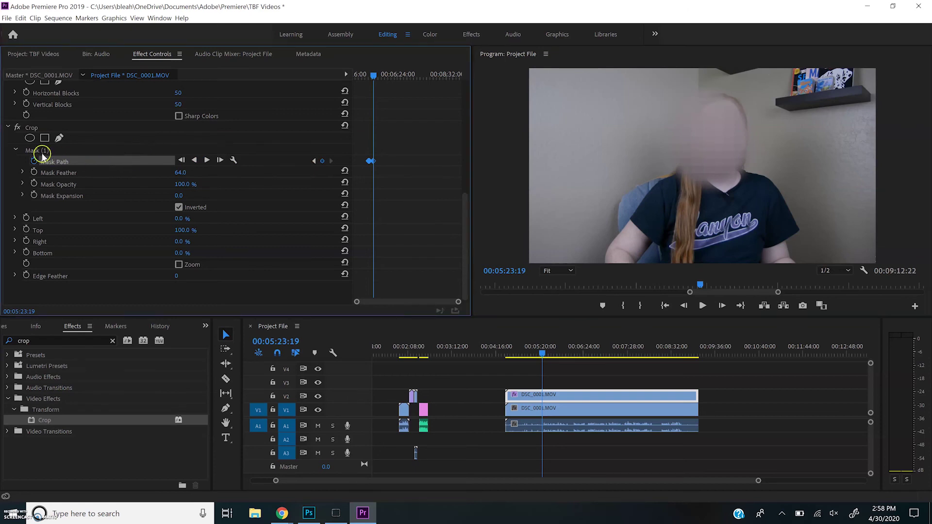
left_click(42, 153)
left_click(42, 153)
left_click(717, 138)
left_click_drag(717, 139, 729, 135)
left_click(494, 242)
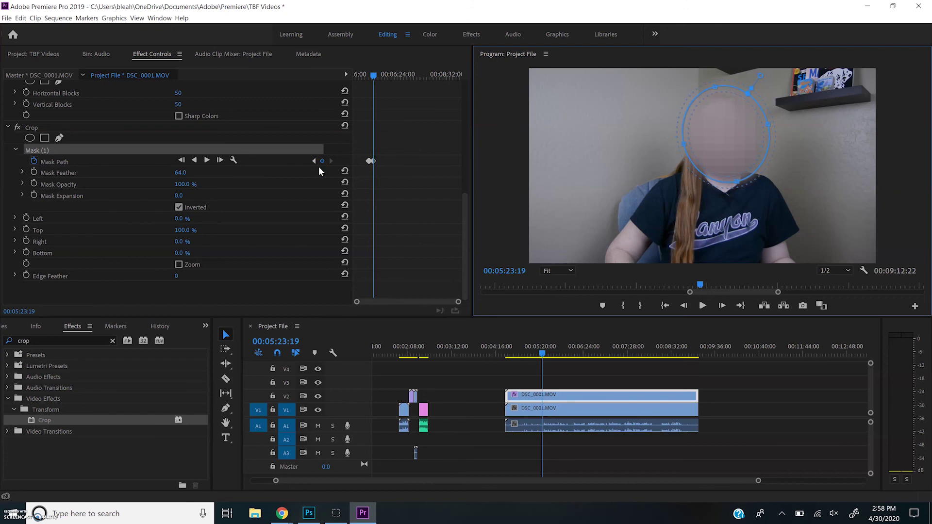
mouse_move(721, 146)
left_mouse_down()
mouse_move(695, 140)
mouse_move(710, 138)
left_mouse_up()
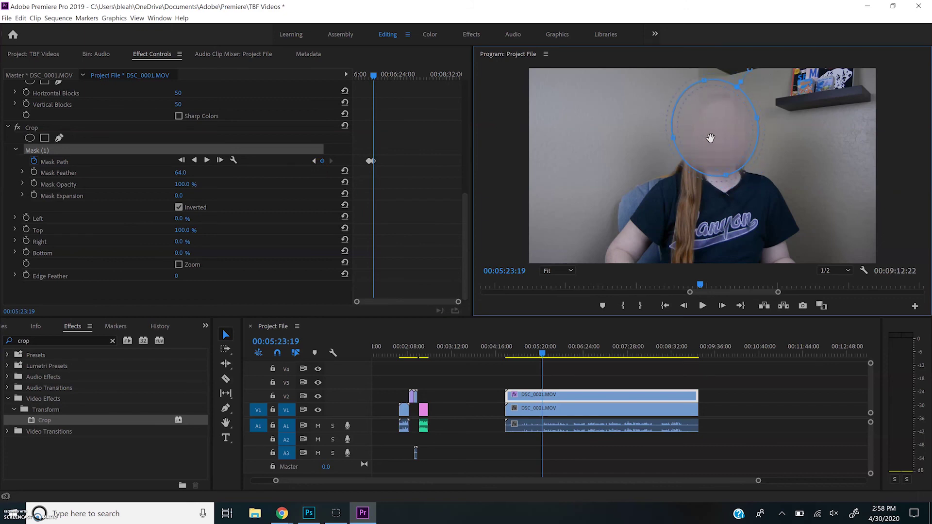
left_click(534, 375)
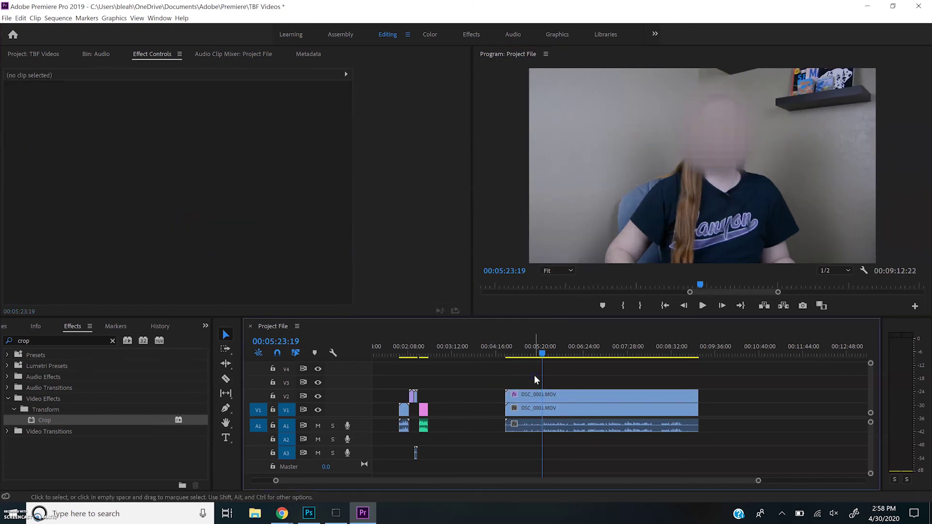